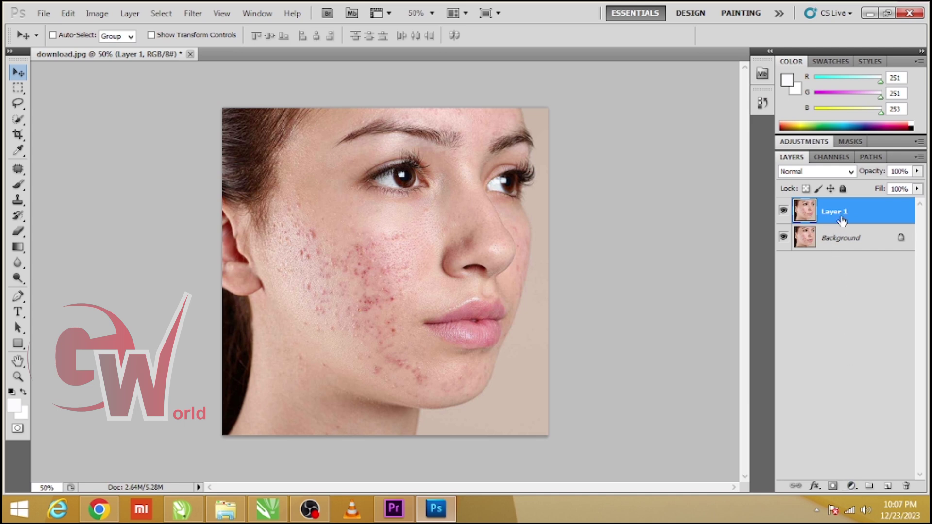
# Set Layer 1's blend mode to Vivid Light and invert the layer's colors.
pyautogui.click(823, 174)
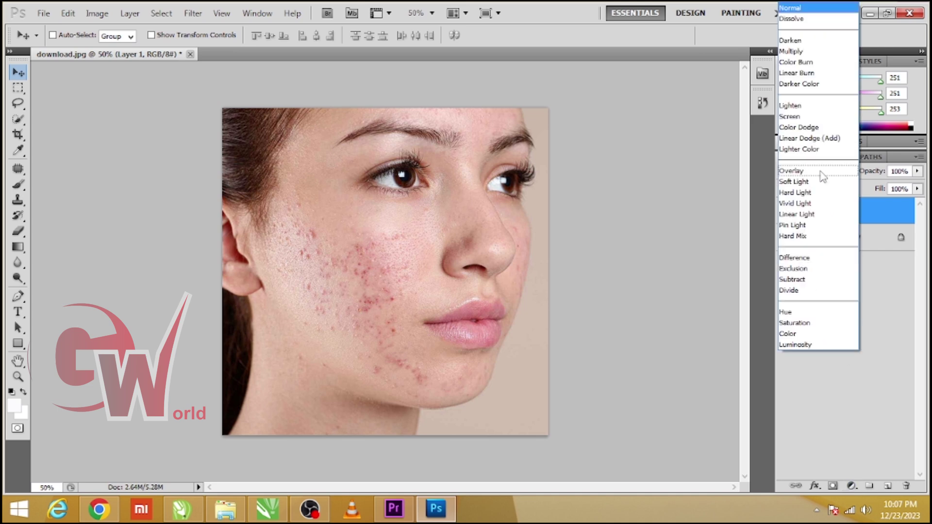
pyautogui.click(805, 215)
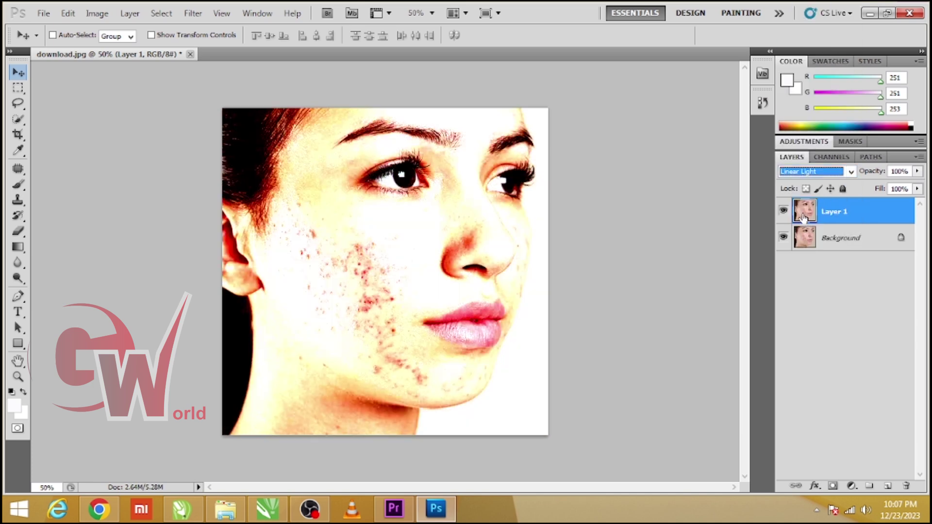
pyautogui.press('Down')
pyautogui.press('Up')
pyautogui.press('Up')
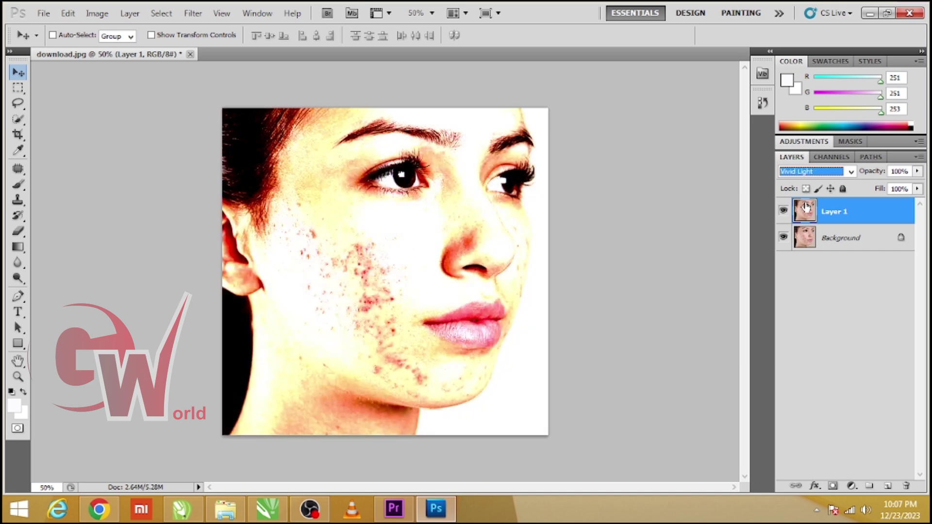
pyautogui.click(850, 173)
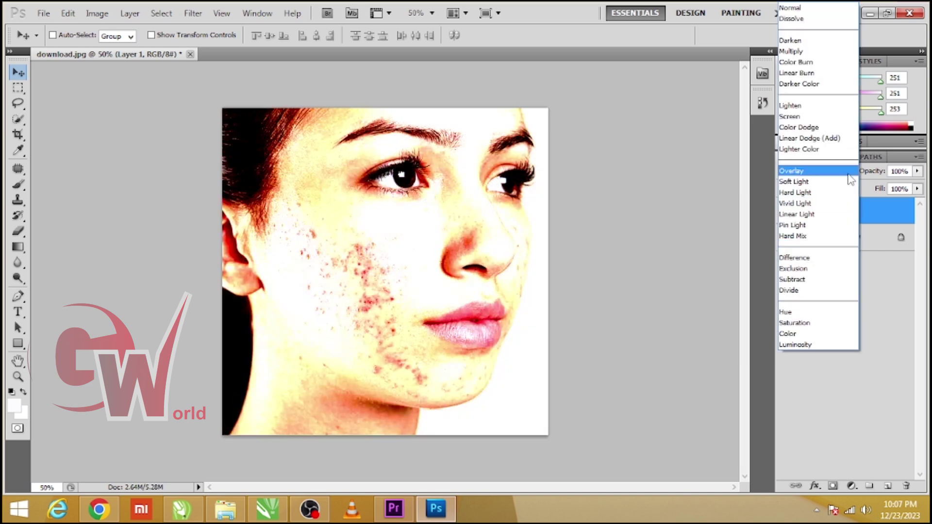
pyautogui.click(794, 206)
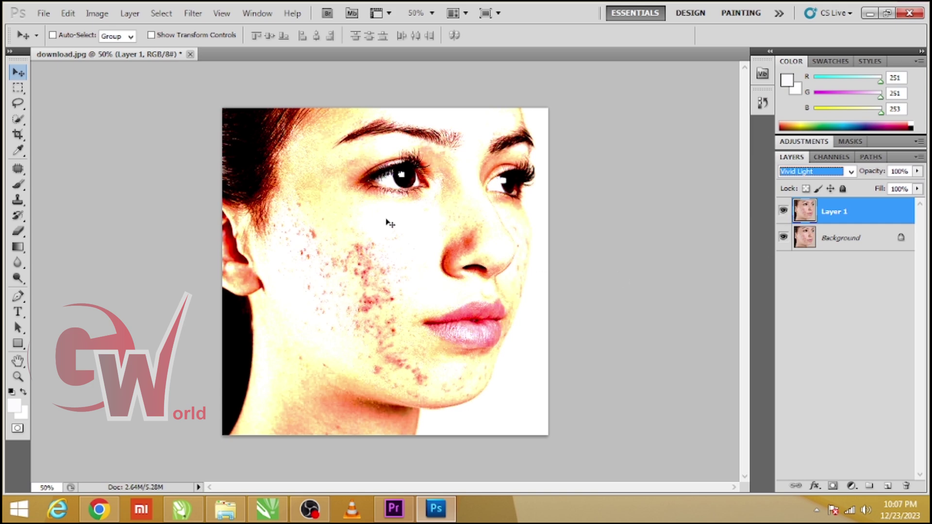
pyautogui.hotkey('ctrl', 'i')
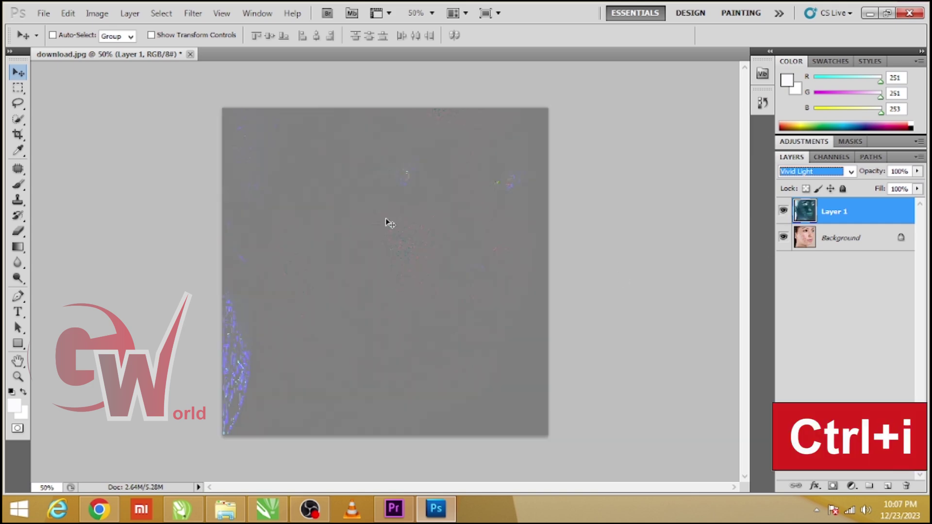
# Apply a High Pass filter with a radius of 11.1 pixels to Layer 1.
pyautogui.click(194, 14)
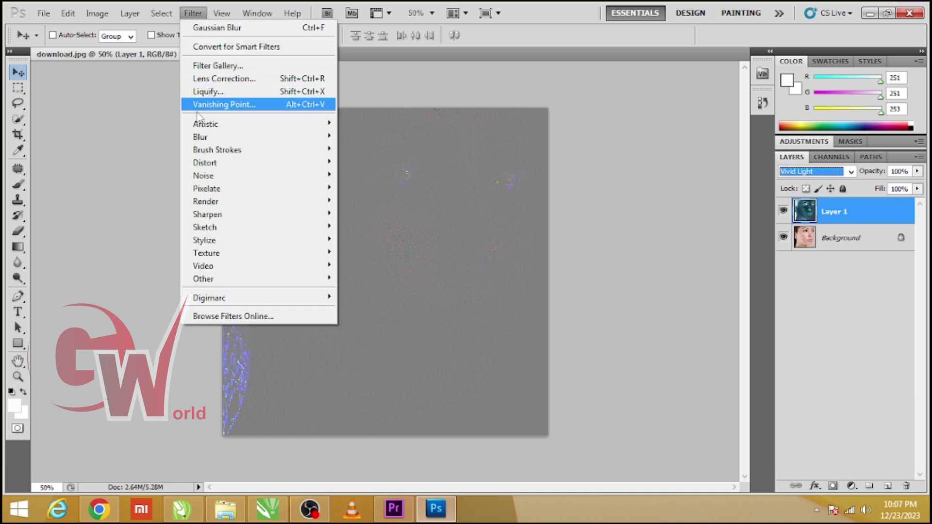
pyautogui.moveTo(223, 282)
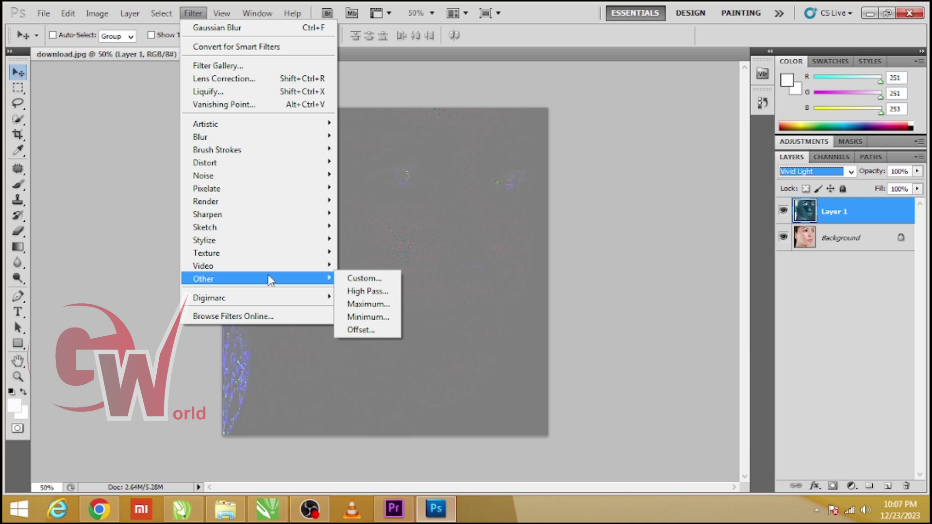
pyautogui.click(368, 291)
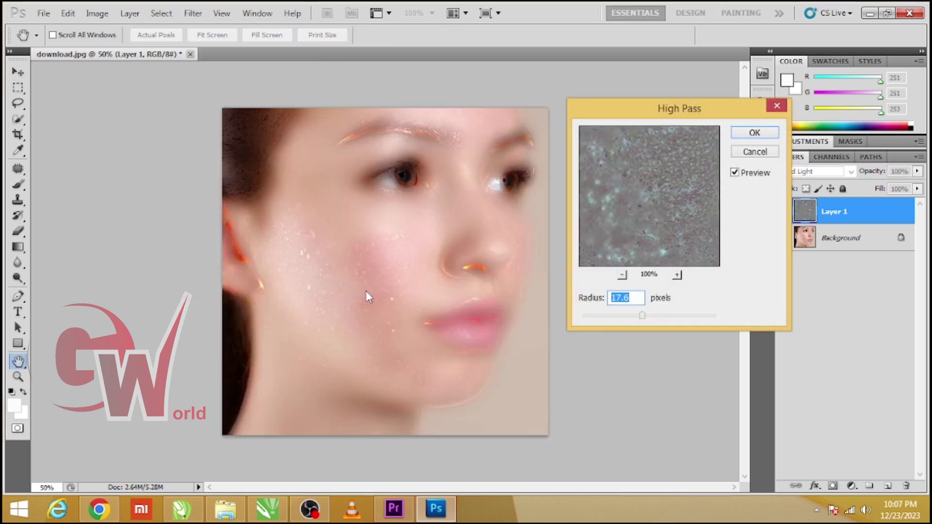
pyautogui.moveTo(643, 314); pyautogui.dragTo(633, 321)
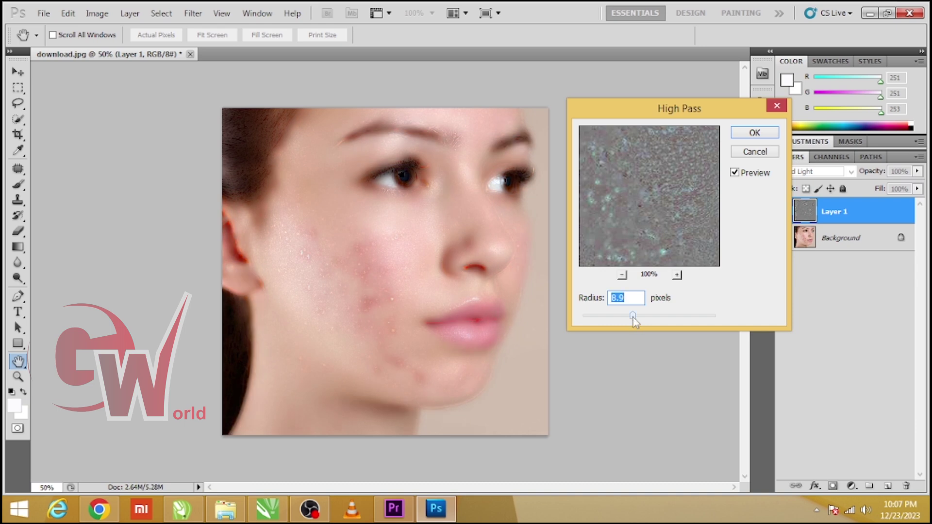
pyautogui.moveTo(627, 319); pyautogui.dragTo(637, 316)
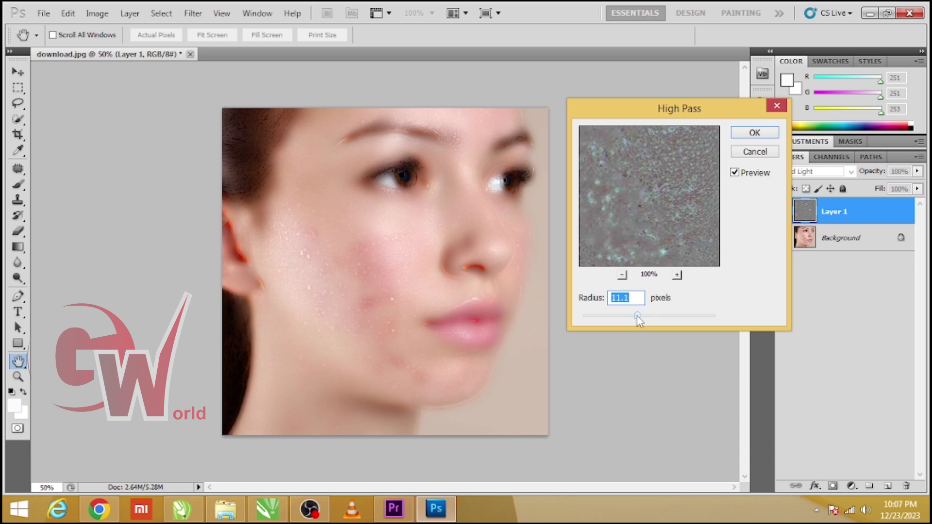
pyautogui.click(754, 133)
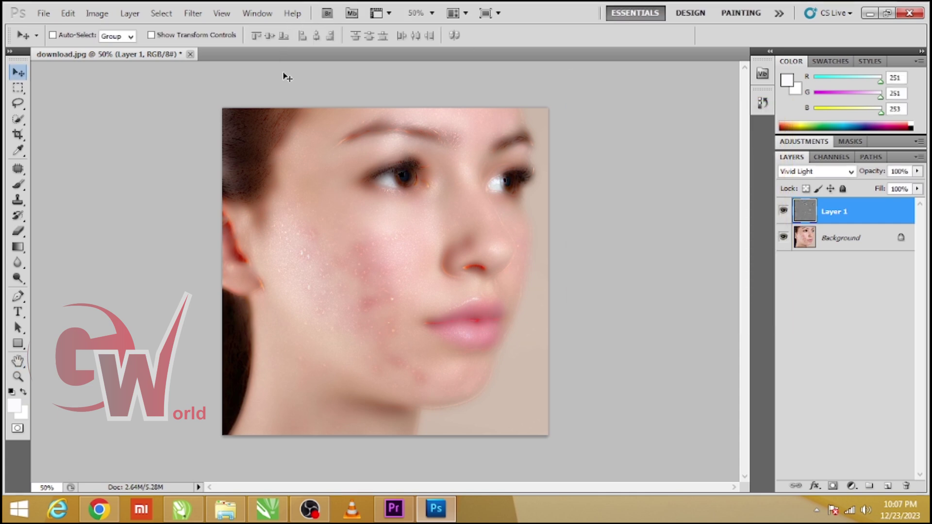
# Apply a low-radius Gaussian Blur to Layer 1, bringing back skin texture while keeping the blemishes softened.
pyautogui.click(190, 14)
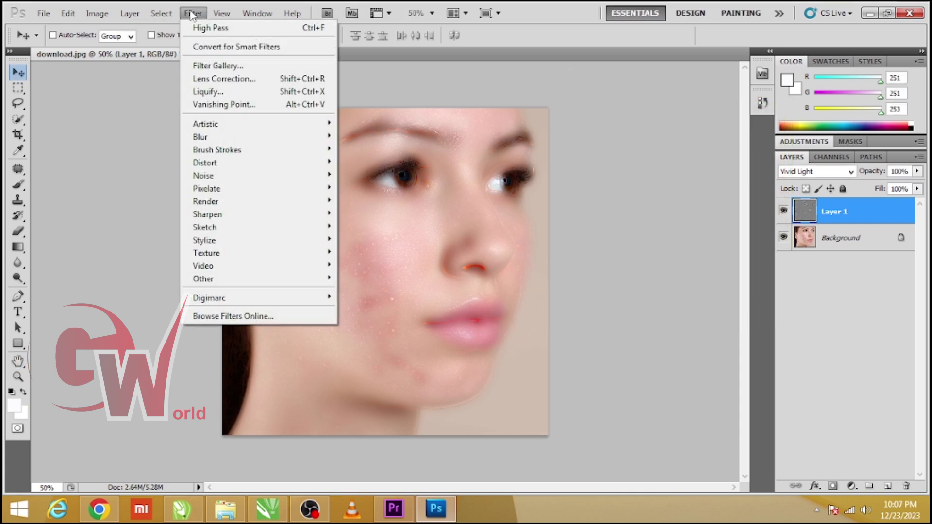
pyautogui.moveTo(211, 140)
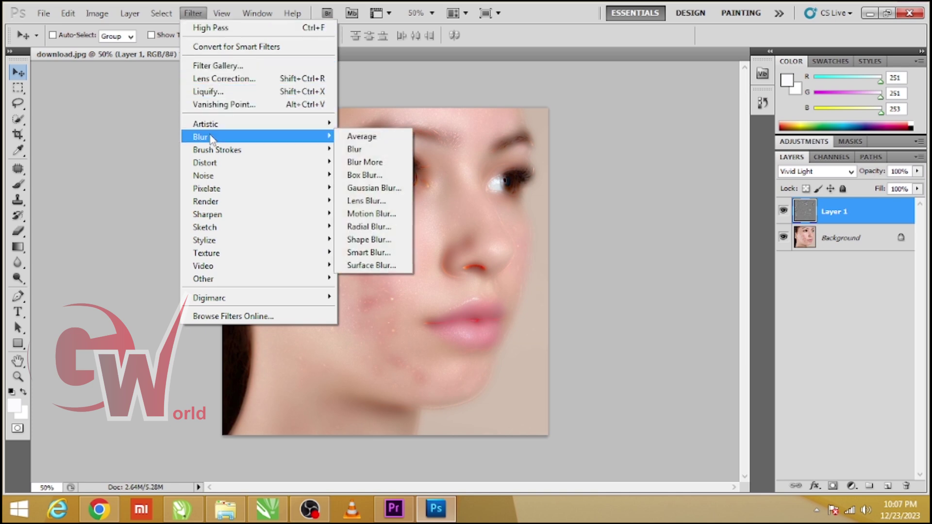
pyautogui.click(372, 189)
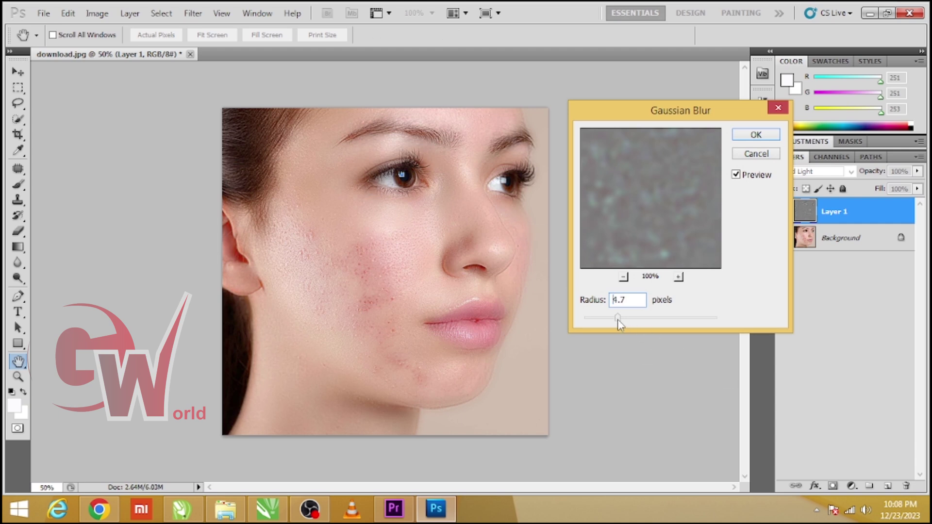
pyautogui.moveTo(617, 319); pyautogui.dragTo(626, 319)
pyautogui.click(601, 319)
pyautogui.click(762, 138)
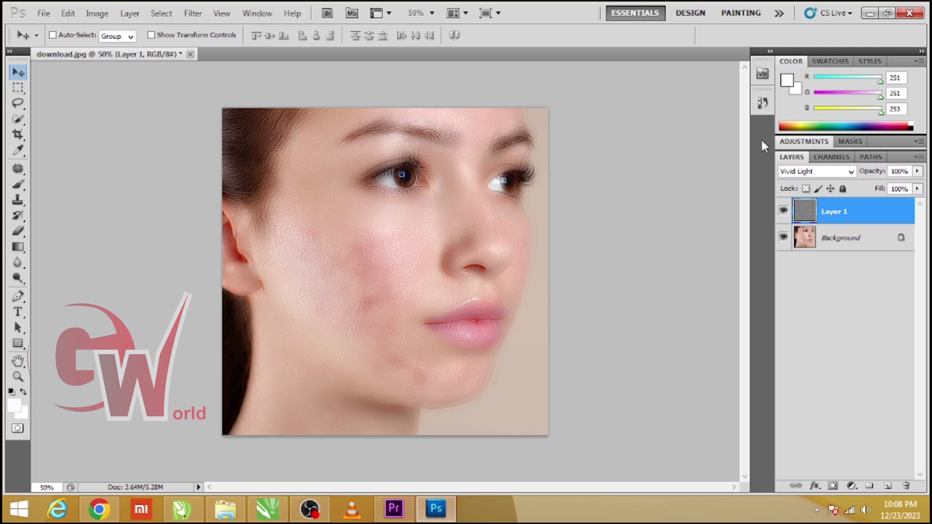
# Duplicate the Background layer and move the copy above Layer 1.
pyautogui.click(844, 242)
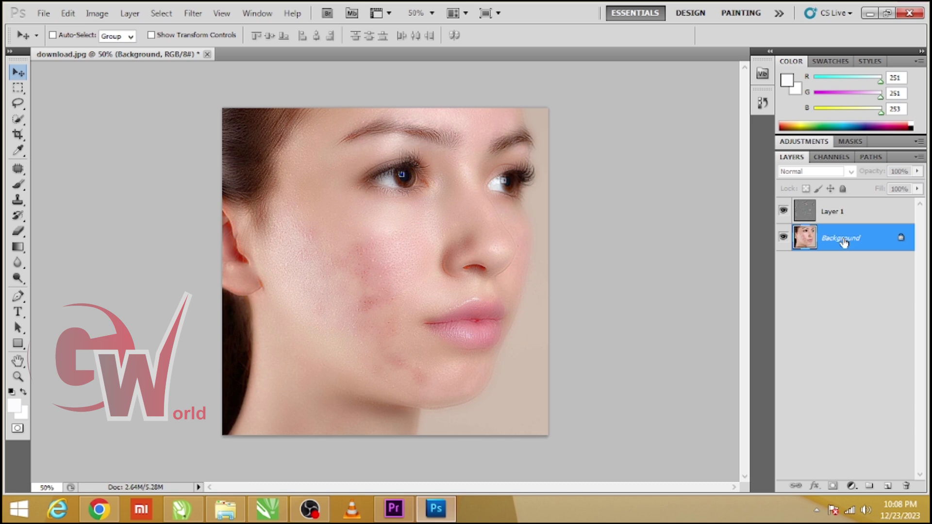
pyautogui.hotkey('ctrl', 'j')
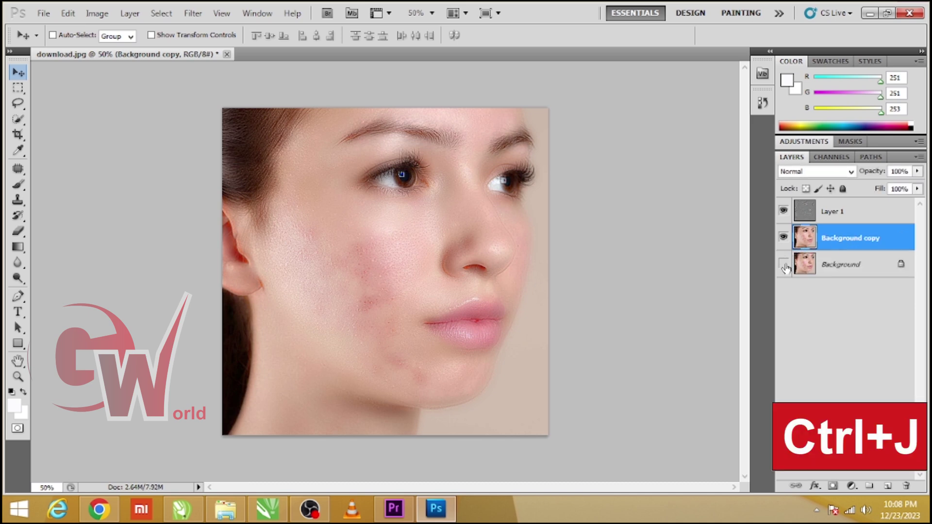
pyautogui.click(783, 265)
pyautogui.moveTo(837, 238); pyautogui.dragTo(838, 207)
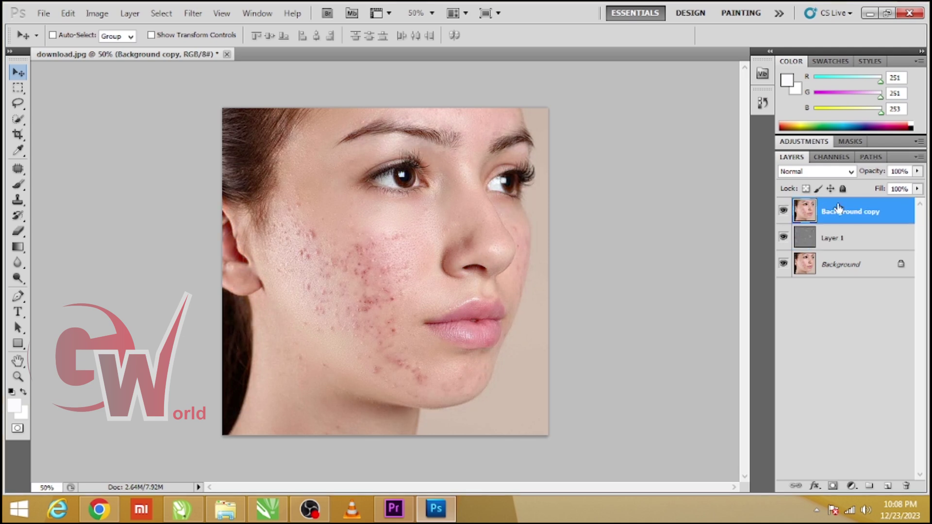
# Add a layer mask to the Background copy and paint black over the cheek acne with the Brush at 66% opacity and flow.
pyautogui.click(832, 485)
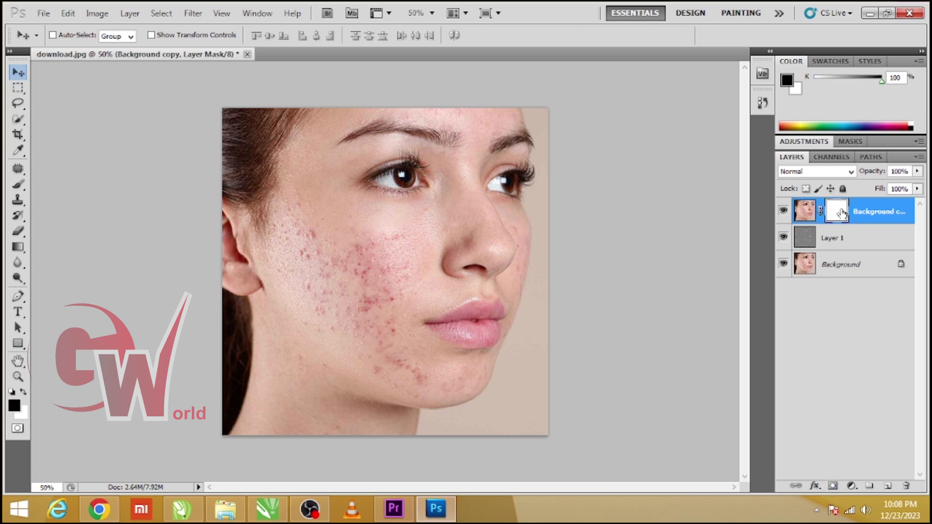
pyautogui.click(19, 185)
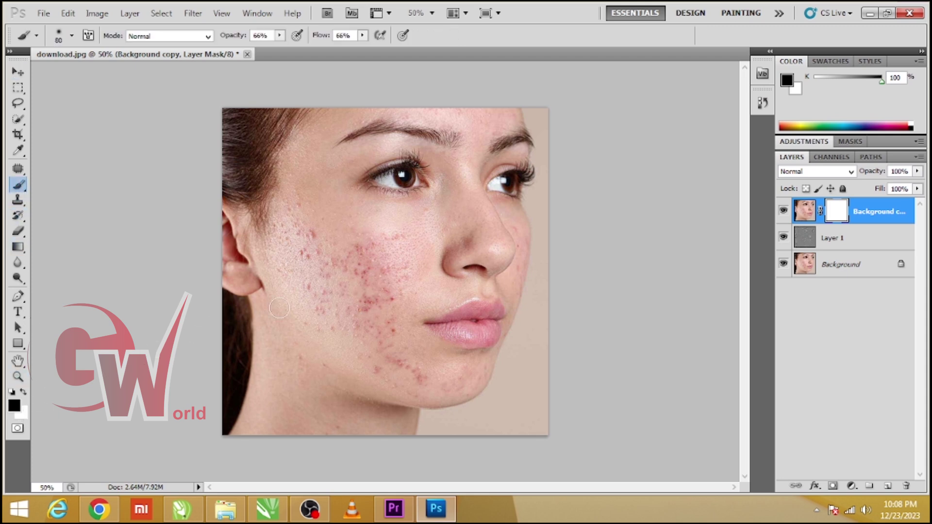
pyautogui.moveTo(294, 211)
pyautogui.mouseDown()
pyautogui.moveTo(312, 243)
pyautogui.moveTo(304, 225)
pyautogui.moveTo(277, 220)
pyautogui.moveTo(300, 243)
pyautogui.moveTo(311, 286)
pyautogui.mouseUp()
pyautogui.press(']')
pyautogui.press(']')
pyautogui.press(']')
pyautogui.moveTo(370, 243)
pyautogui.mouseDown()
pyautogui.moveTo(393, 236)
pyautogui.moveTo(374, 264)
pyautogui.moveTo(395, 246)
pyautogui.moveTo(409, 281)
pyautogui.moveTo(404, 252)
pyautogui.moveTo(381, 302)
pyautogui.moveTo(365, 237)
pyautogui.moveTo(370, 296)
pyautogui.moveTo(360, 266)
pyautogui.moveTo(373, 317)
pyautogui.moveTo(387, 298)
pyautogui.moveTo(362, 335)
pyautogui.moveTo(345, 263)
pyautogui.moveTo(352, 324)
pyautogui.moveTo(339, 266)
pyautogui.moveTo(346, 315)
pyautogui.moveTo(317, 268)
pyautogui.moveTo(313, 302)
pyautogui.moveTo(327, 316)
pyautogui.moveTo(309, 221)
pyautogui.moveTo(331, 305)
pyautogui.moveTo(319, 235)
pyautogui.moveTo(372, 298)
pyautogui.moveTo(341, 280)
pyautogui.moveTo(313, 291)
pyautogui.moveTo(362, 357)
pyautogui.moveTo(360, 344)
pyautogui.moveTo(406, 378)
pyautogui.moveTo(364, 348)
pyautogui.moveTo(364, 308)
pyautogui.moveTo(425, 381)
pyautogui.moveTo(370, 336)
pyautogui.moveTo(425, 376)
pyautogui.moveTo(420, 384)
pyautogui.moveTo(373, 362)
pyautogui.moveTo(354, 337)
pyautogui.moveTo(368, 257)
pyautogui.moveTo(387, 318)
pyautogui.moveTo(381, 241)
pyautogui.moveTo(377, 316)
pyautogui.moveTo(378, 230)
pyautogui.moveTo(354, 316)
pyautogui.moveTo(356, 288)
pyautogui.moveTo(387, 351)
pyautogui.moveTo(412, 365)
pyautogui.moveTo(381, 344)
pyautogui.moveTo(435, 380)
pyautogui.moveTo(421, 375)
pyautogui.moveTo(469, 376)
pyautogui.moveTo(425, 376)
pyautogui.mouseUp()
pyautogui.press('[')
pyautogui.press('[')
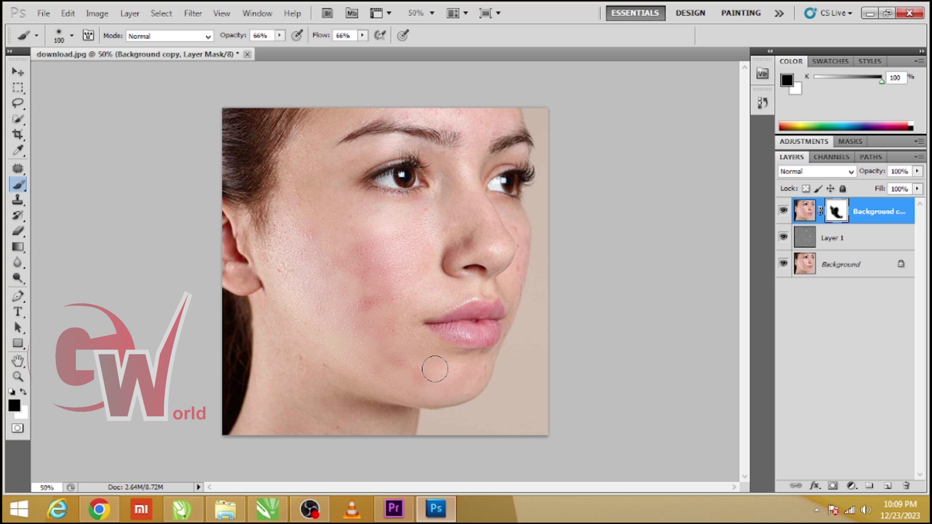
# Paint black on the mask over the remaining skin under the eye, on the temple, chin, jaw, forehead and far cheek.
pyautogui.moveTo(394, 254)
pyautogui.mouseDown()
pyautogui.moveTo(358, 242)
pyautogui.moveTo(381, 228)
pyautogui.moveTo(324, 229)
pyautogui.moveTo(385, 216)
pyautogui.mouseUp()
pyautogui.moveTo(311, 177)
pyautogui.mouseDown()
pyautogui.moveTo(308, 238)
pyautogui.moveTo(297, 168)
pyautogui.moveTo(300, 310)
pyautogui.moveTo(286, 248)
pyautogui.moveTo(345, 273)
pyautogui.mouseUp()
pyautogui.moveTo(423, 376)
pyautogui.mouseDown()
pyautogui.moveTo(359, 371)
pyautogui.moveTo(411, 394)
pyautogui.moveTo(292, 356)
pyautogui.moveTo(312, 390)
pyautogui.moveTo(292, 351)
pyautogui.moveTo(309, 373)
pyautogui.moveTo(299, 351)
pyautogui.mouseUp()
pyautogui.moveTo(491, 115); pyautogui.dragTo(498, 115)
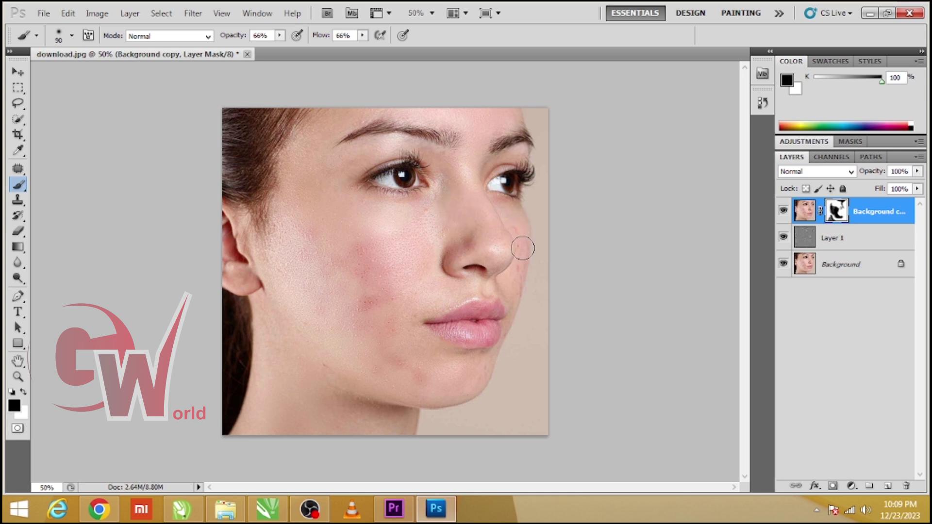
pyautogui.moveTo(520, 240); pyautogui.dragTo(515, 283)
# Duplicate the Background layer, and merge Layer 1 and the masked Background copy down into the new duplicate.
pyautogui.click(805, 240)
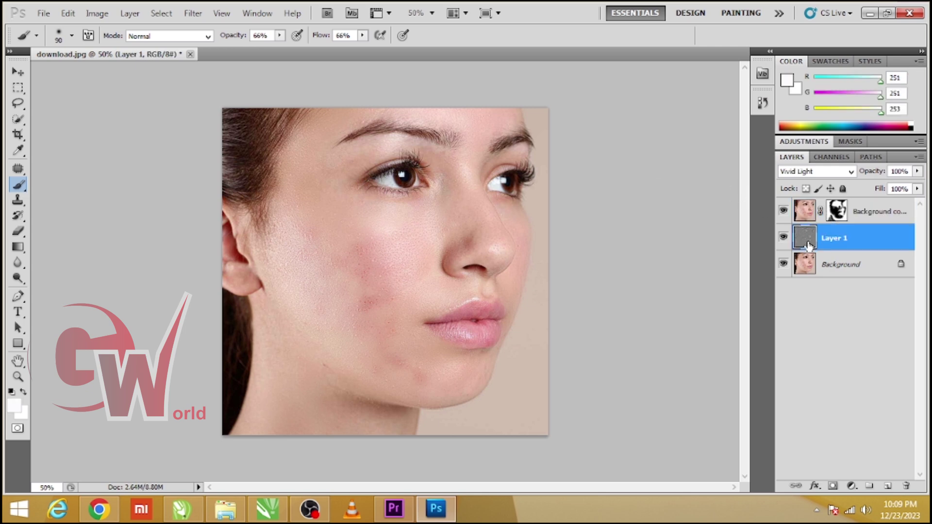
pyautogui.click(830, 270)
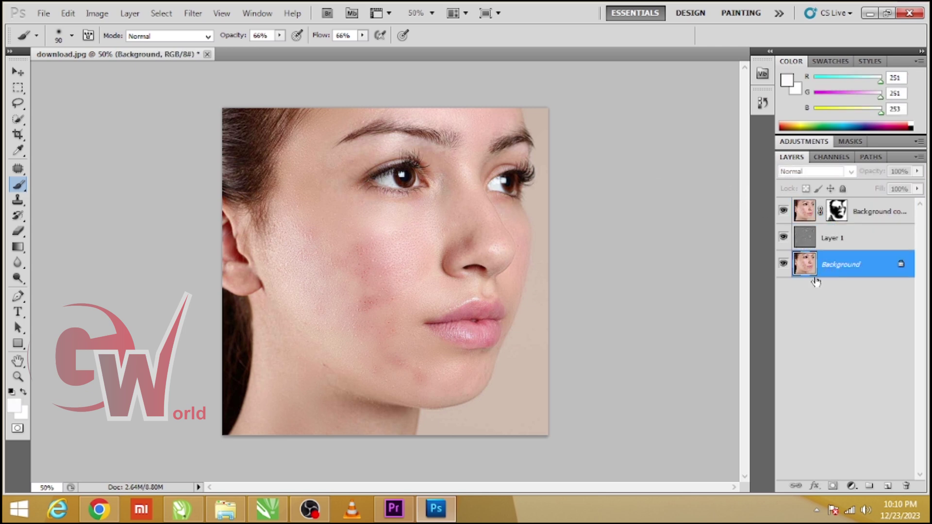
pyautogui.hotkey('ctrl', 'j')
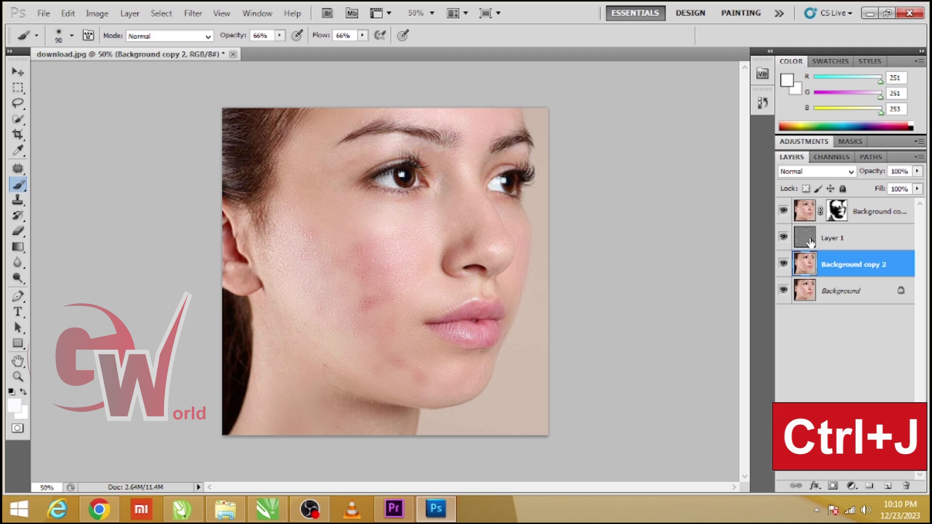
pyautogui.click(810, 243)
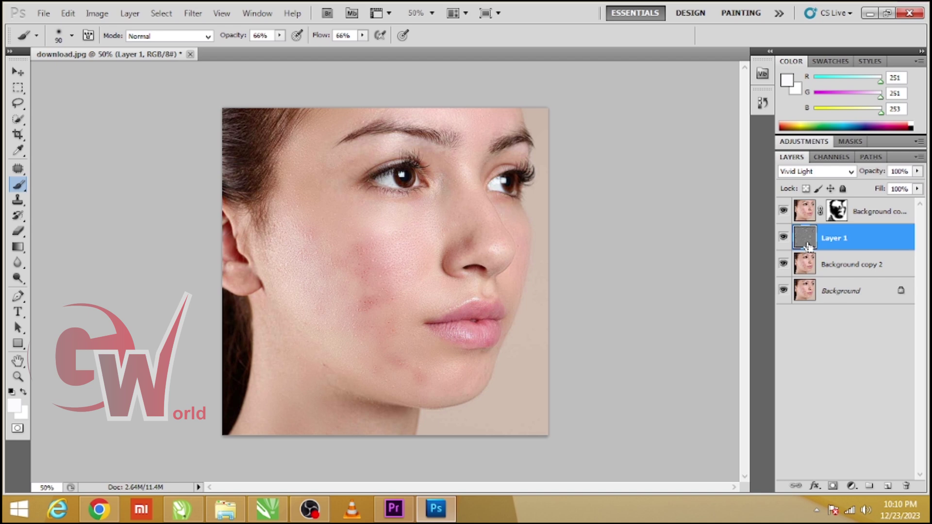
pyautogui.hotkey('ctrl', 'e')
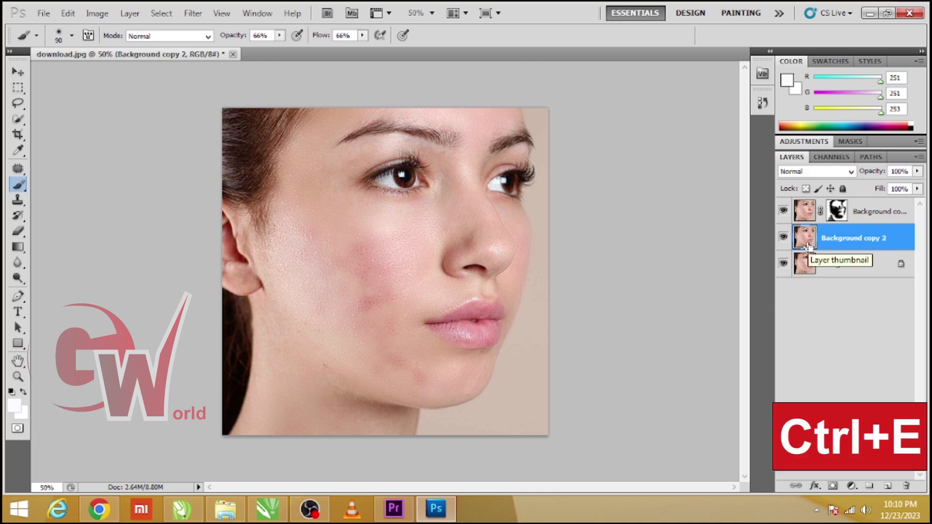
pyautogui.click(808, 217)
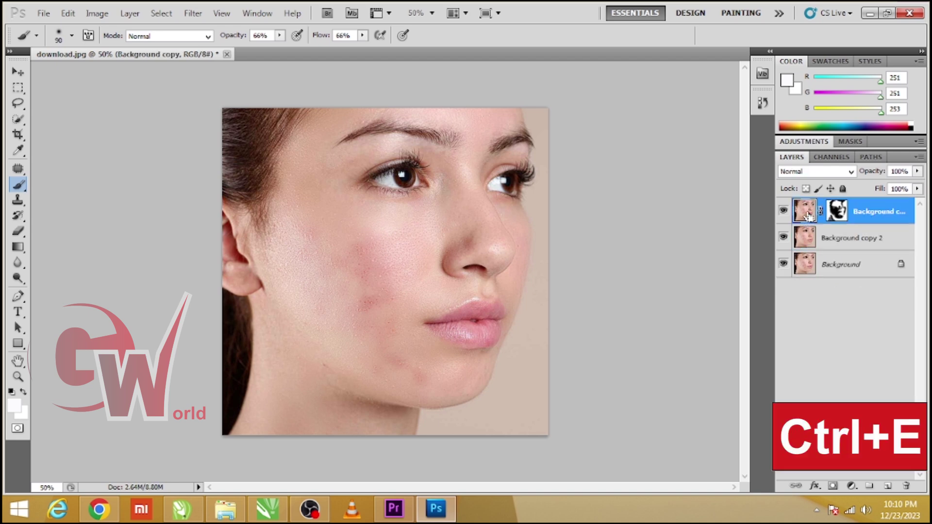
pyautogui.hotkey('ctrl', 'e')
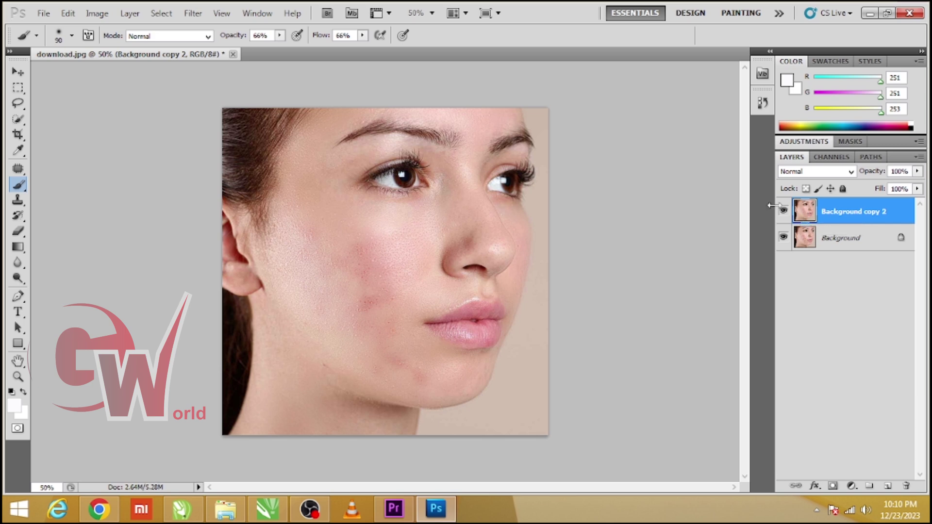
# Toggle the merged layer's visibility to compare the retouched skin with the original photo.
pyautogui.click(782, 214)
pyautogui.click(782, 214)
pyautogui.click(782, 214)
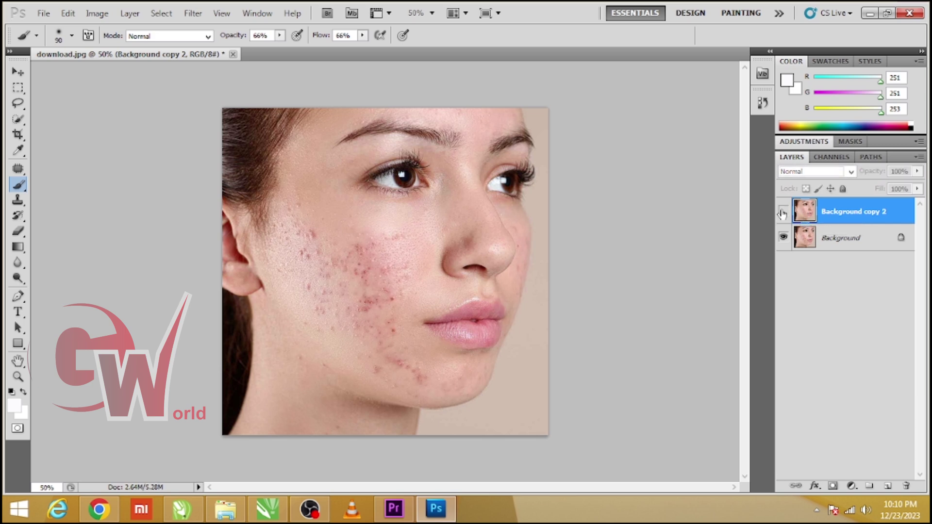
pyautogui.click(781, 214)
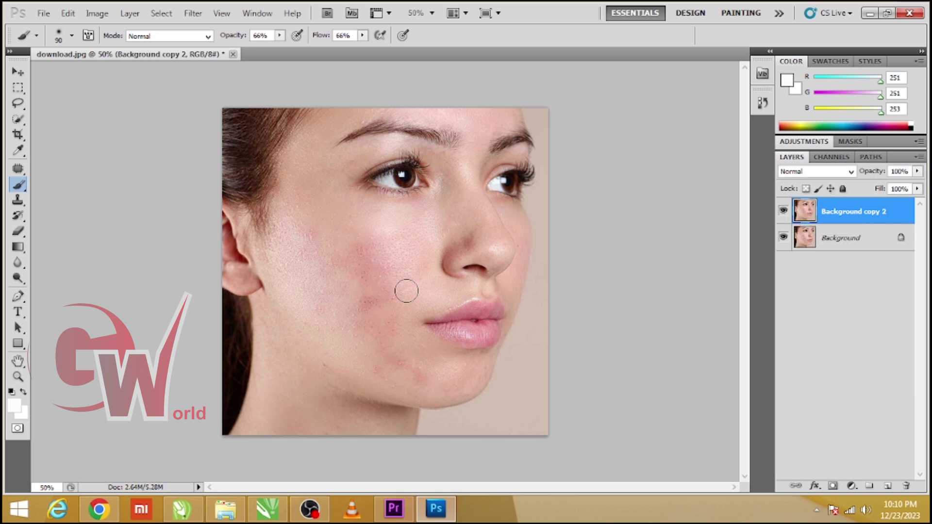
# Patch the reddish area in the middle of the cheek with clean skin from nearer the ear, and deselect it.
pyautogui.click(18, 169)
pyautogui.moveTo(348, 277)
pyautogui.mouseDown()
pyautogui.moveTo(350, 249)
pyautogui.moveTo(362, 236)
pyautogui.moveTo(388, 244)
pyautogui.mouseUp()
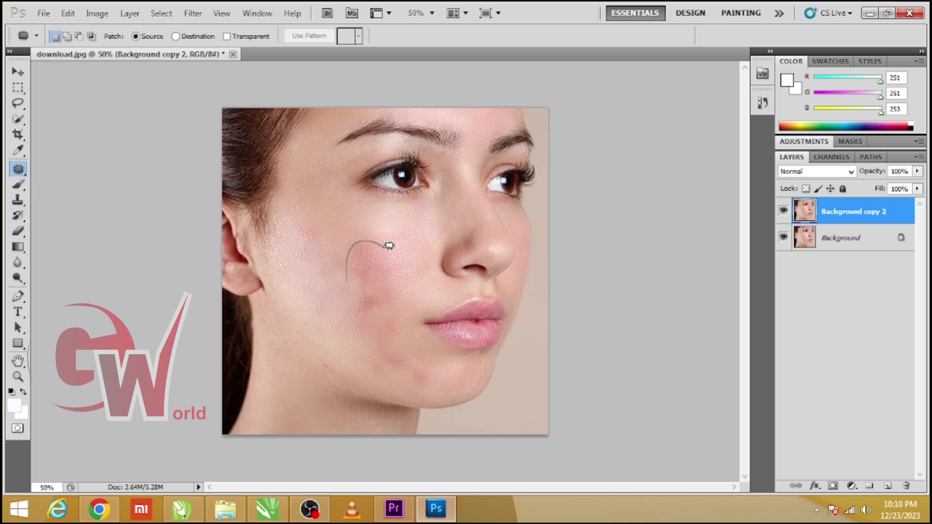
pyautogui.moveTo(384, 307)
pyautogui.mouseDown()
pyautogui.moveTo(365, 311)
pyautogui.moveTo(349, 277)
pyautogui.mouseUp()
pyautogui.moveTo(326, 276); pyautogui.dragTo(307, 272)
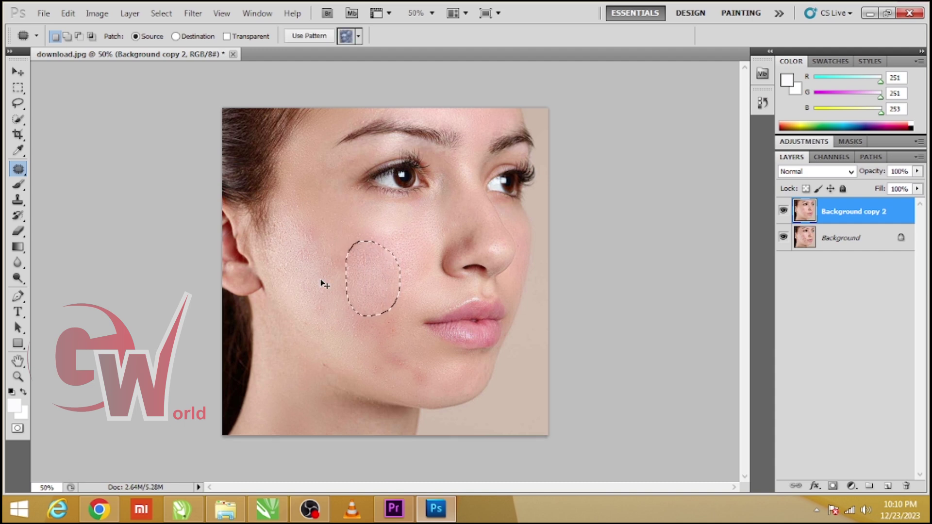
pyautogui.hotkey('ctrl', 'd')
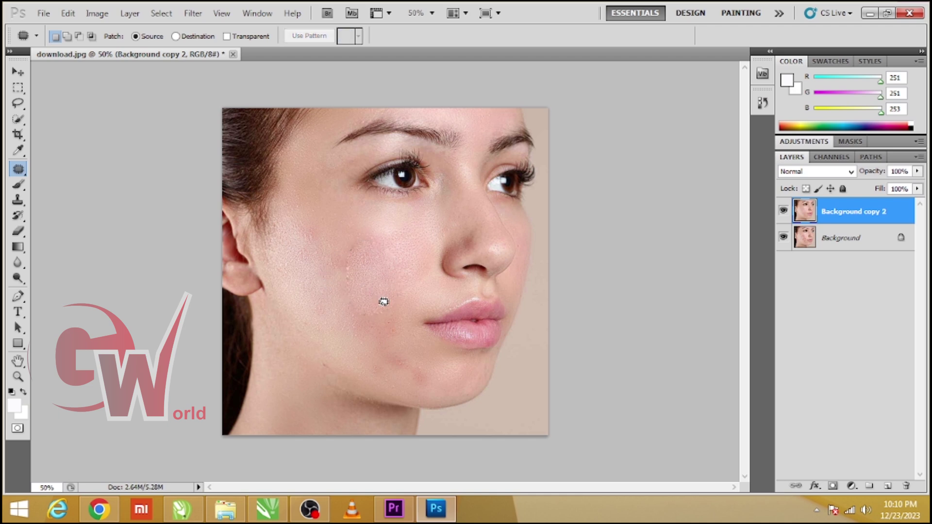
# Patch the reddish areas on the lower and middle cheek with clean skin from nearer the ear and jaw, and deselect.
pyautogui.moveTo(402, 329)
pyautogui.mouseDown()
pyautogui.moveTo(372, 327)
pyautogui.moveTo(345, 298)
pyautogui.moveTo(378, 300)
pyautogui.moveTo(405, 314)
pyautogui.moveTo(307, 312)
pyautogui.mouseUp()
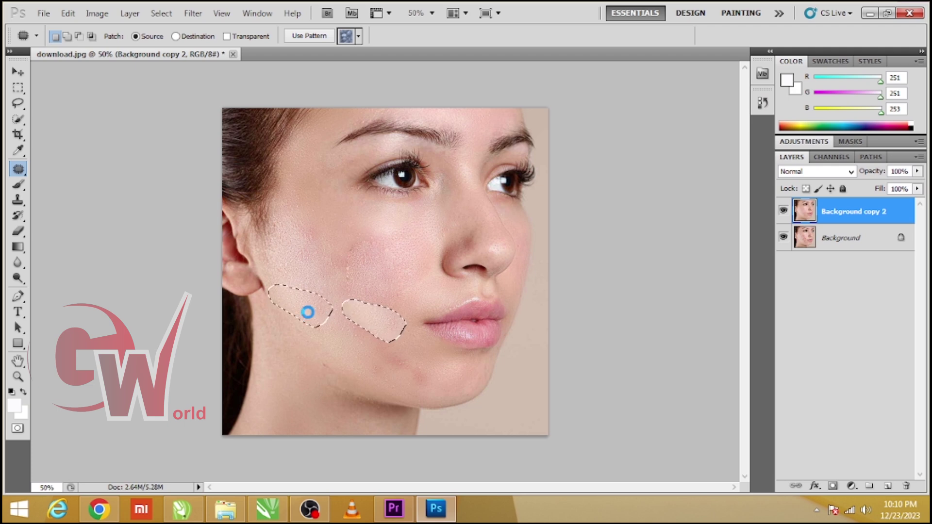
pyautogui.moveTo(339, 240)
pyautogui.mouseDown()
pyautogui.moveTo(357, 287)
pyautogui.moveTo(386, 232)
pyautogui.moveTo(339, 238)
pyautogui.mouseUp()
pyautogui.moveTo(347, 270)
pyautogui.mouseDown()
pyautogui.moveTo(302, 307)
pyautogui.moveTo(302, 294)
pyautogui.mouseUp()
pyautogui.hotkey('ctrl', 'd')
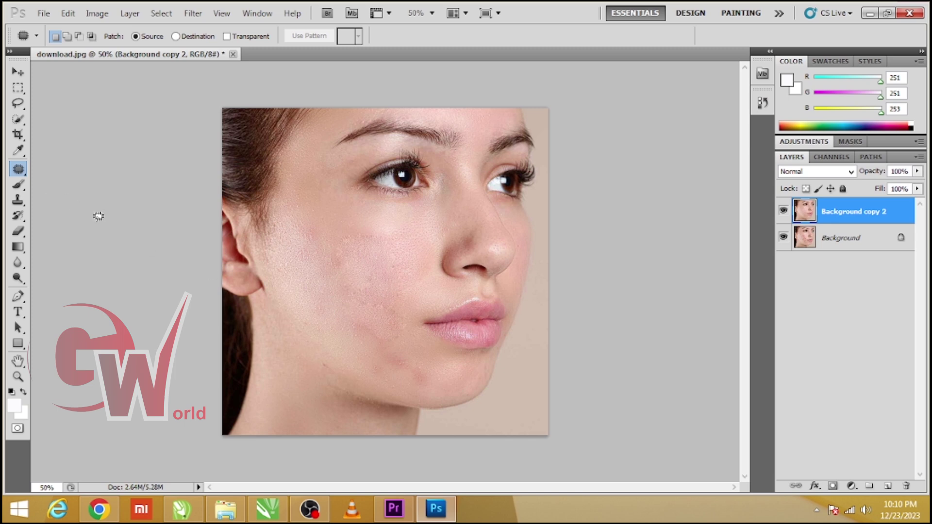
# Clone clean skin over the uneven and reddish patches across the cheek with the Clone Stamp tool at brush size 80.
pyautogui.press('s')
pyautogui.rightClick(21, 206)
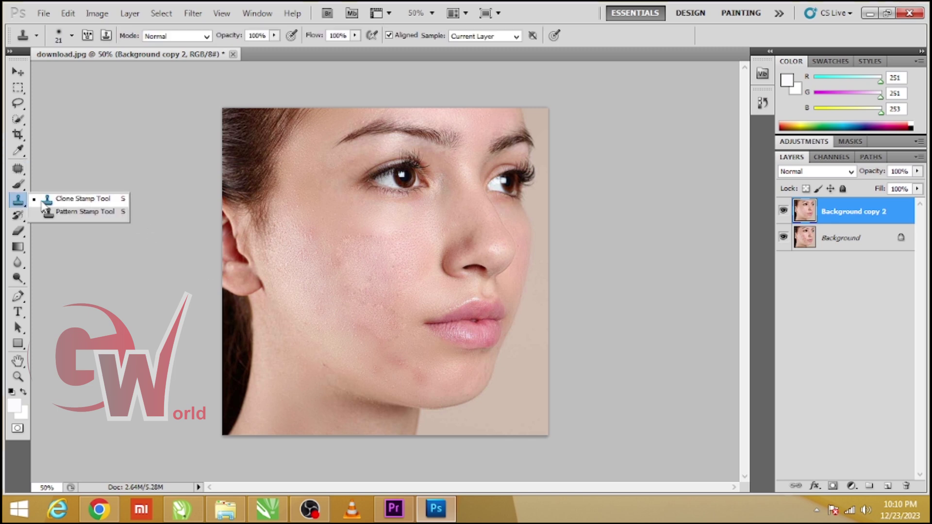
pyautogui.click(97, 199)
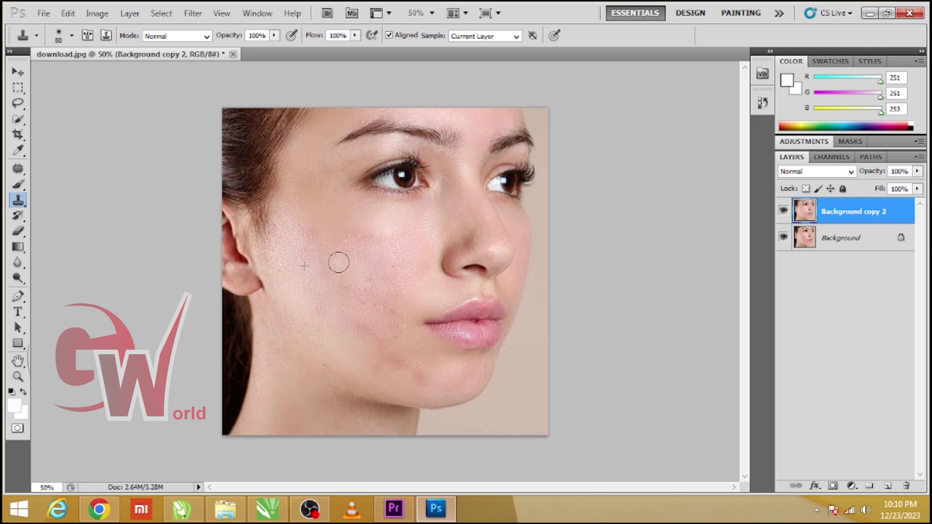
pyautogui.click(341, 243)
pyautogui.moveTo(342, 244); pyautogui.dragTo(364, 237)
pyautogui.keyDown('alt'); pyautogui.click(335, 335); pyautogui.keyUp('alt')
pyautogui.moveTo(352, 328); pyautogui.dragTo(381, 345)
pyautogui.keyDown('alt'); pyautogui.click(402, 298); pyautogui.keyUp('alt')
pyautogui.moveTo(393, 308); pyautogui.dragTo(354, 314)
pyautogui.keyDown('alt'); pyautogui.click(339, 278); pyautogui.keyUp('alt')
pyautogui.keyDown('alt'); pyautogui.click(395, 265); pyautogui.keyUp('alt')
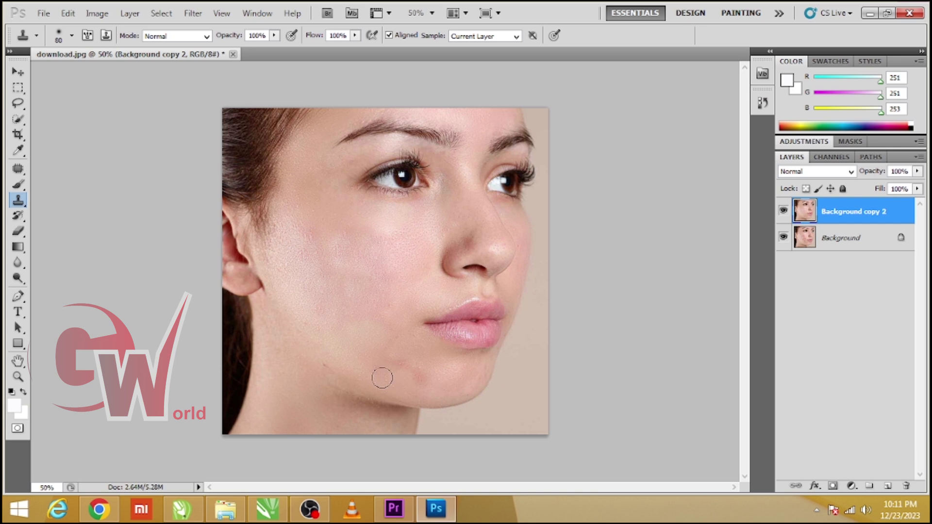
# Clone clean skin over the remaining reddish spots on the chin and along the lower jaw.
pyautogui.click(391, 364)
pyautogui.click(408, 367)
pyautogui.click(417, 378)
# Duplicate the Background copy 2 layer, hide the duplicate and make Background copy 2 the active layer.
pyautogui.hotkey('ctrl', 'j')
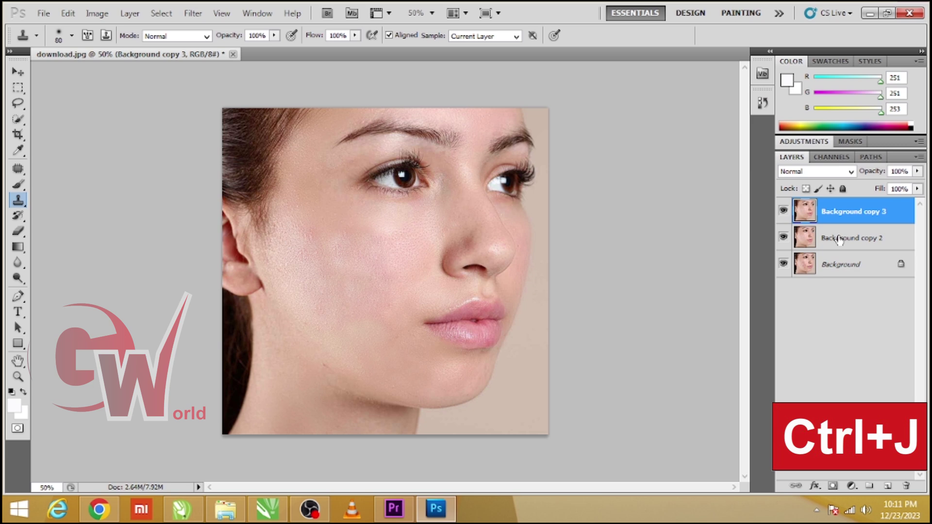
pyautogui.click(839, 240)
pyautogui.click(784, 211)
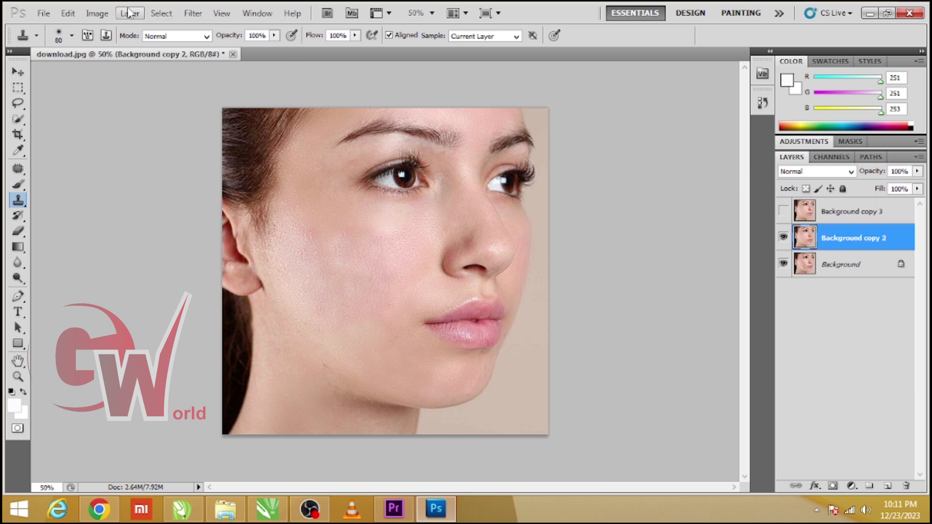
# Apply a Gaussian Blur with a radius of 9.3 pixels to Background copy 2.
pyautogui.click(175, 20)
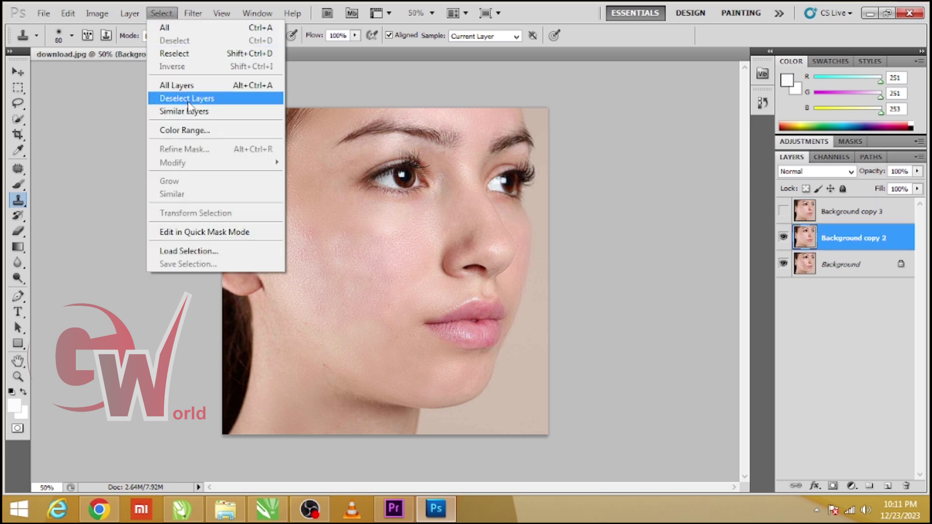
pyautogui.click(193, 18)
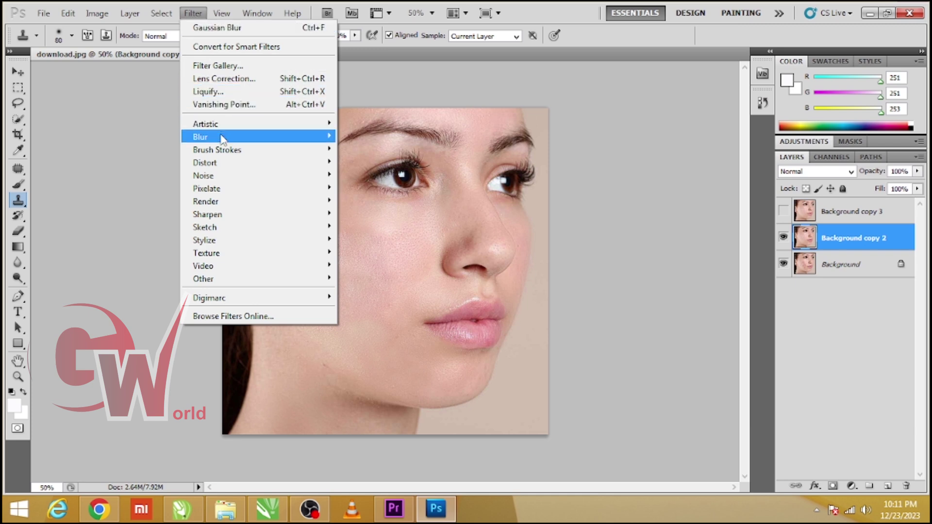
pyautogui.moveTo(238, 138)
pyautogui.click(377, 189)
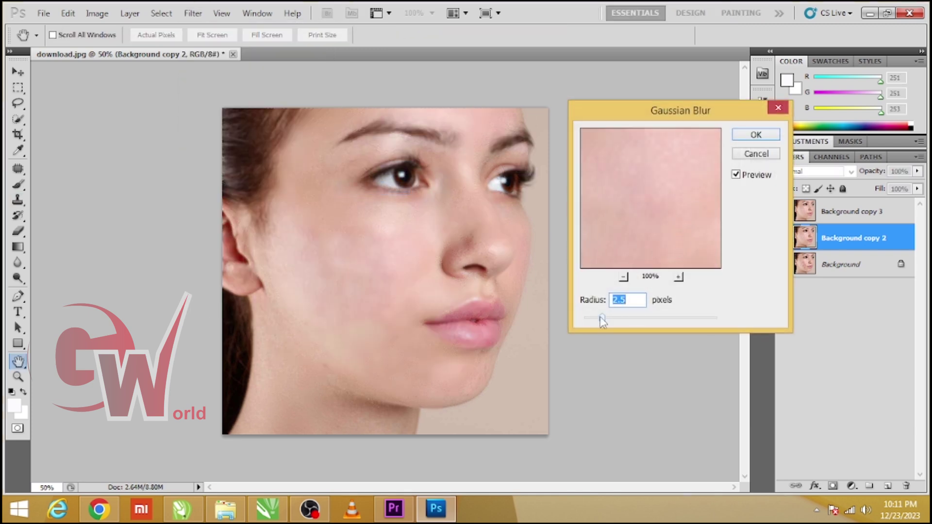
pyautogui.moveTo(601, 318); pyautogui.dragTo(636, 317)
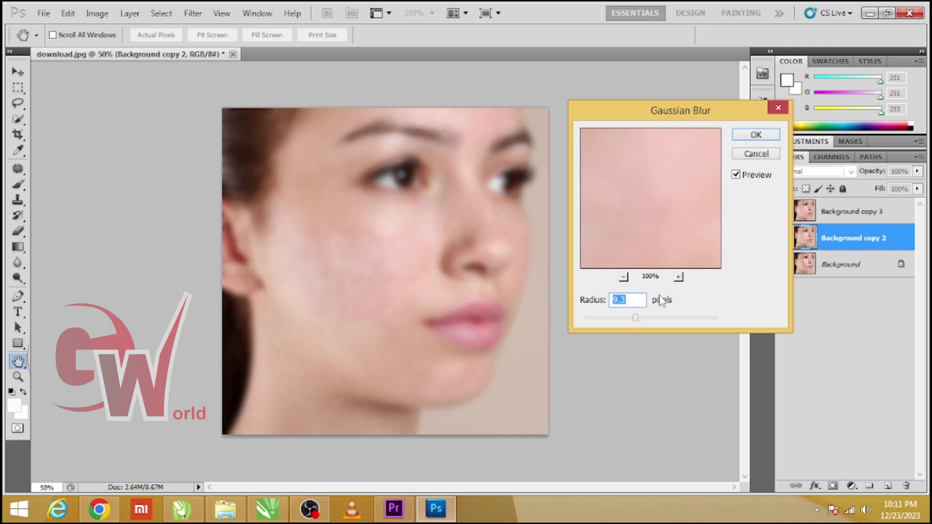
pyautogui.click(755, 135)
# Show the Background copy 3 layer again and add a white layer mask to it.
pyautogui.press('s')
pyautogui.click(783, 211)
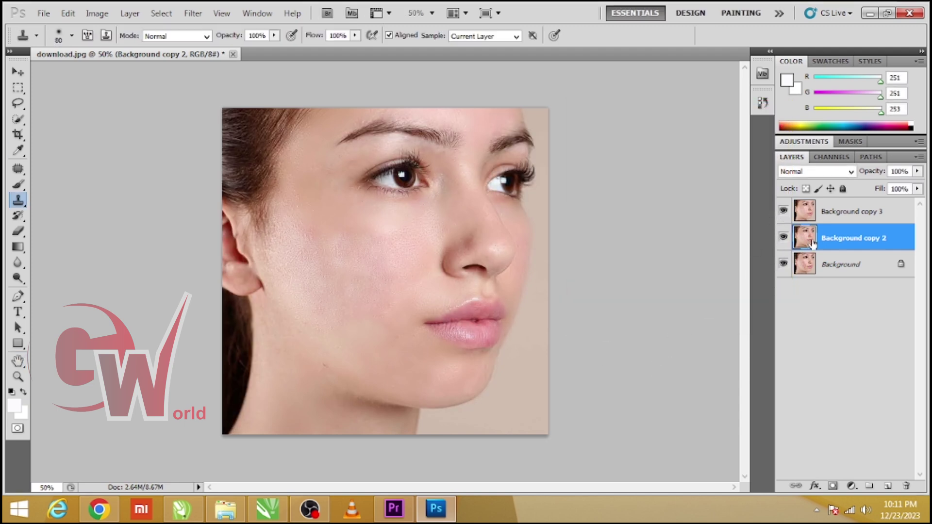
pyautogui.click(847, 219)
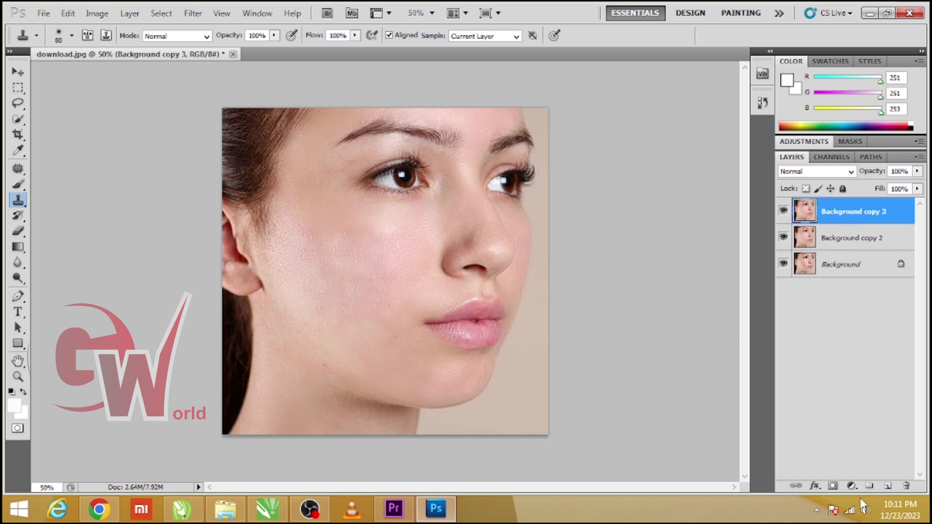
pyautogui.click(832, 486)
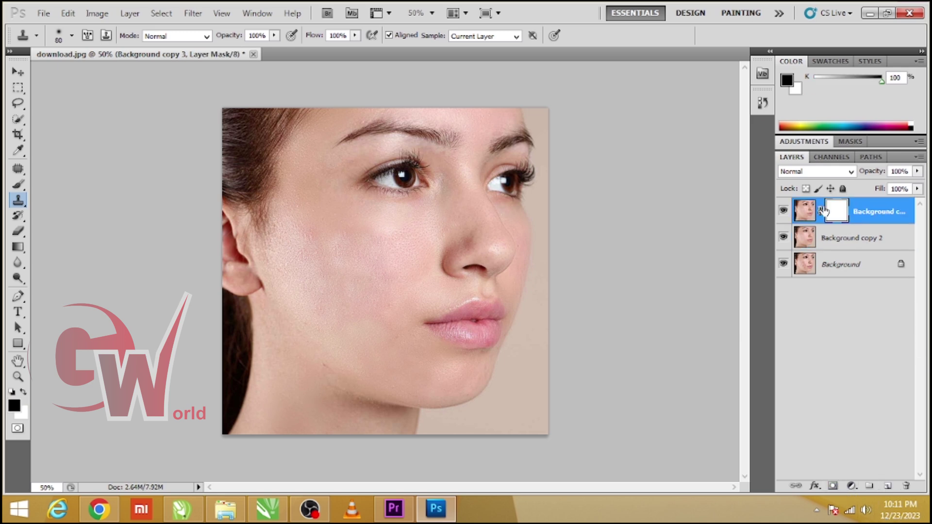
# Paint black on the mask over the cheek with a size 90 brush at 66% opacity, and toggle the layer's visibility to check it.
pyautogui.click(18, 185)
pyautogui.moveTo(343, 248)
pyautogui.mouseDown()
pyautogui.moveTo(379, 280)
pyautogui.moveTo(383, 272)
pyautogui.moveTo(377, 316)
pyautogui.moveTo(355, 267)
pyautogui.moveTo(368, 319)
pyautogui.moveTo(335, 262)
pyautogui.moveTo(358, 313)
pyautogui.moveTo(325, 271)
pyautogui.moveTo(351, 322)
pyautogui.moveTo(324, 228)
pyautogui.moveTo(384, 263)
pyautogui.moveTo(395, 253)
pyautogui.moveTo(379, 235)
pyautogui.moveTo(331, 255)
pyautogui.moveTo(375, 241)
pyautogui.moveTo(343, 259)
pyautogui.moveTo(320, 254)
pyautogui.moveTo(313, 230)
pyautogui.moveTo(351, 336)
pyautogui.mouseUp()
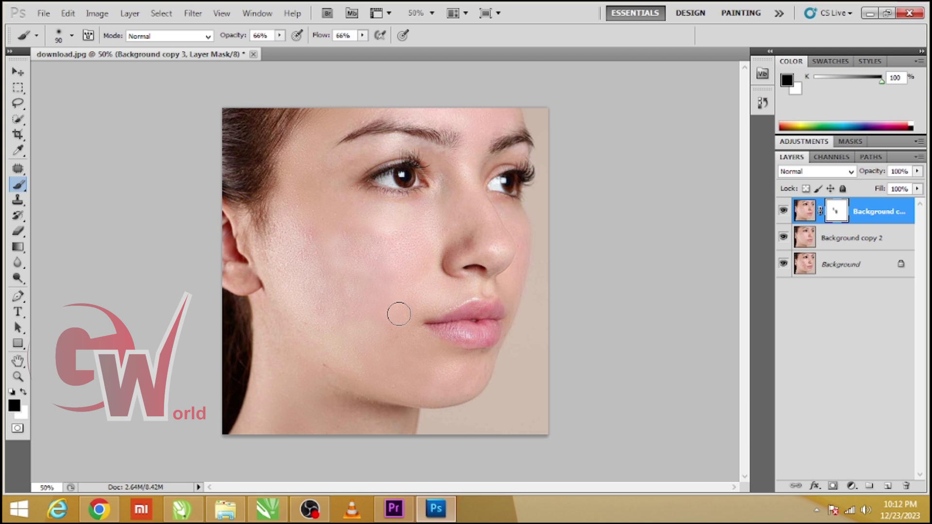
pyautogui.click(784, 210)
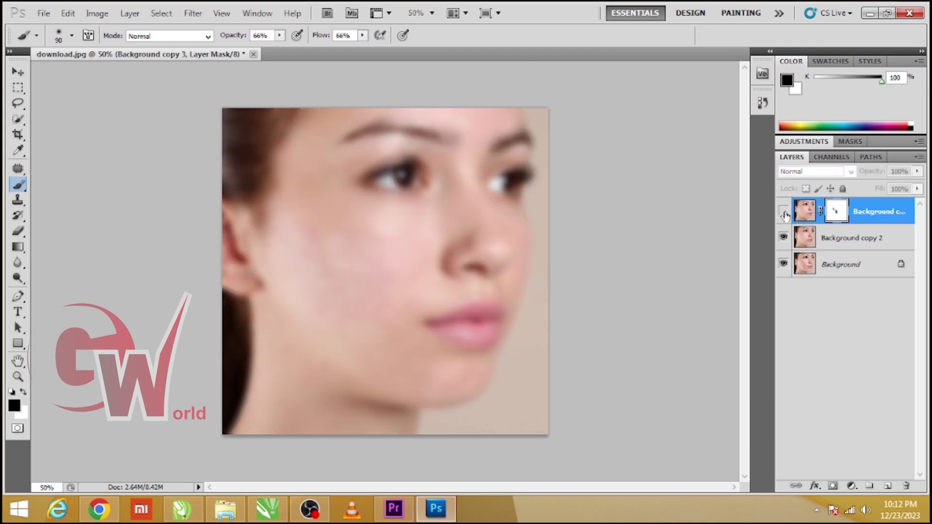
pyautogui.click(784, 212)
# Merge Background copy 3 down into Background copy 2, and toggle the merged layer's visibility to compare it with the original photo.
pyautogui.click(802, 216)
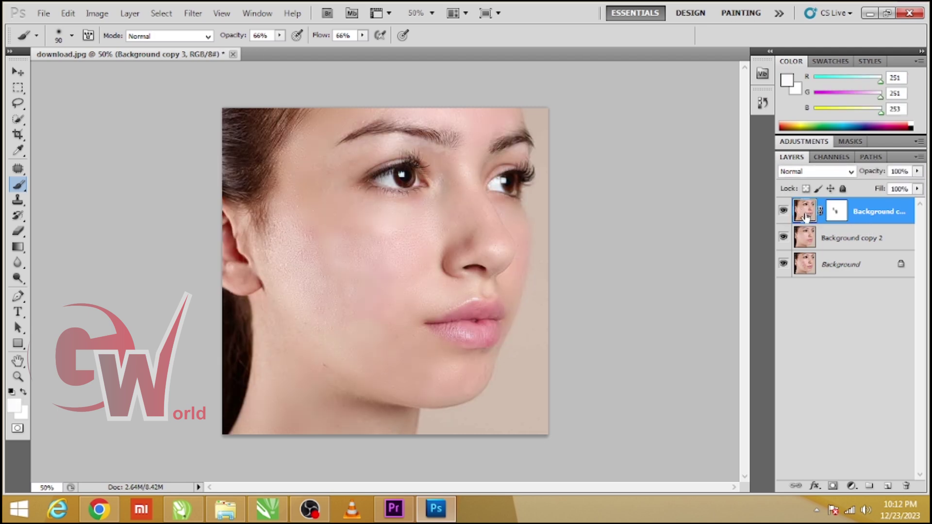
pyautogui.hotkey('ctrl', 'e')
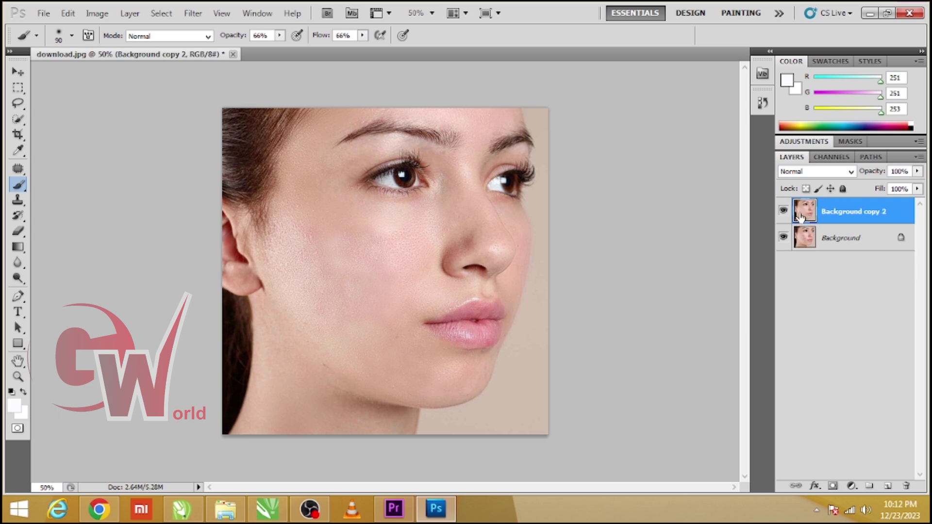
pyautogui.click(783, 212)
pyautogui.click(783, 212)
pyautogui.click(784, 212)
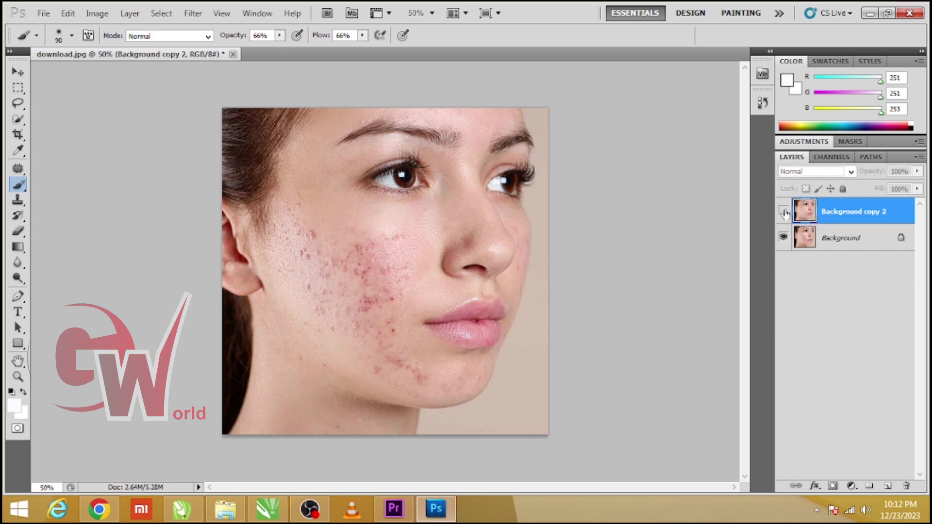